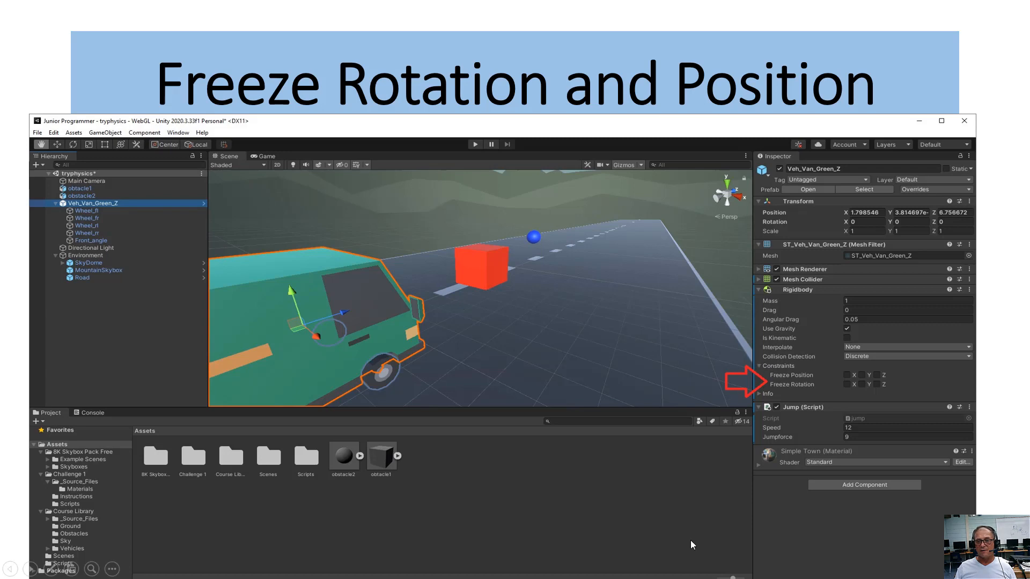
Finish the slide show and switch to the Unity editor with the car move scene.
left_click(658, 519)
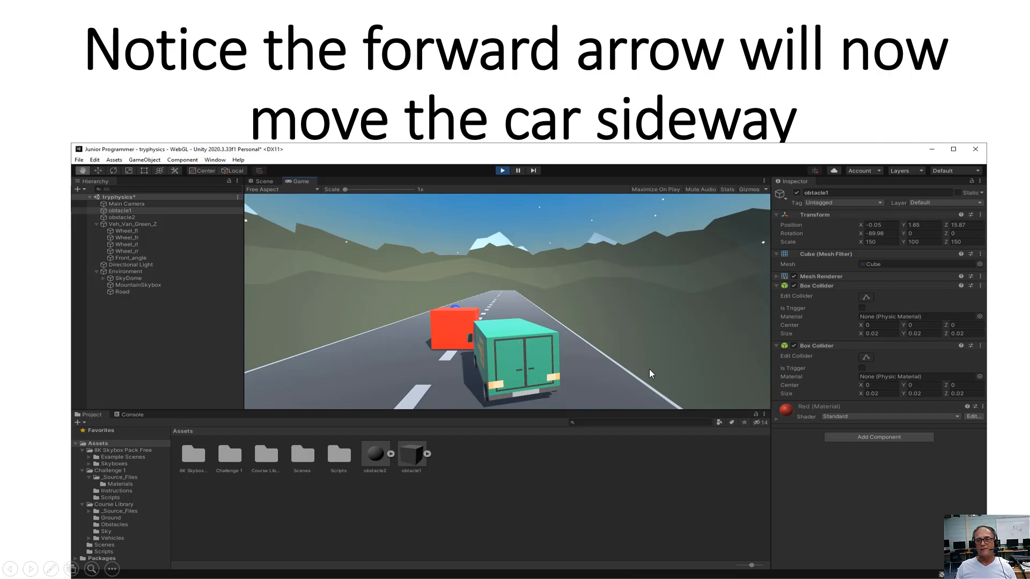
left_click(722, 471)
left_click(722, 470)
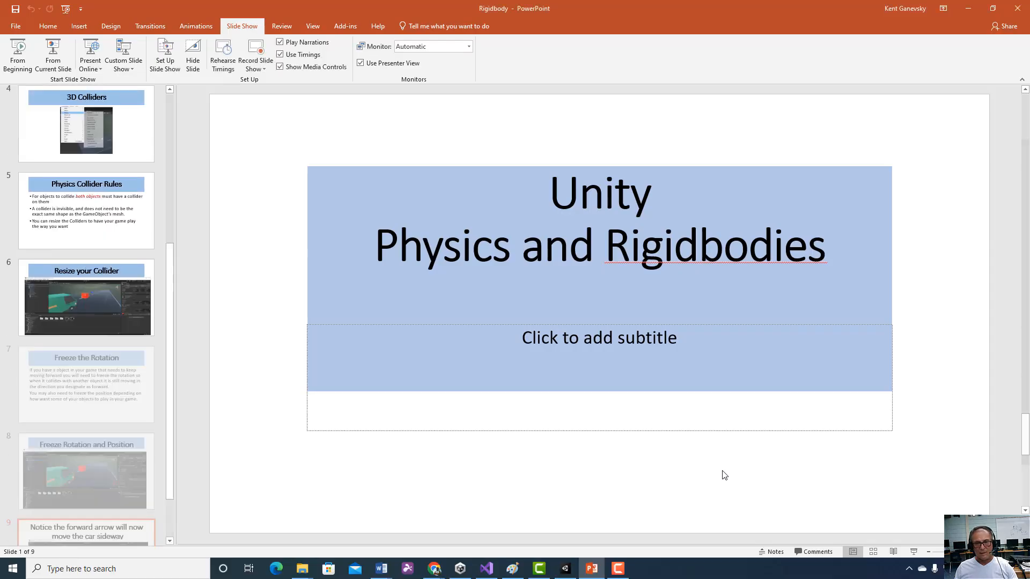
left_click(566, 568)
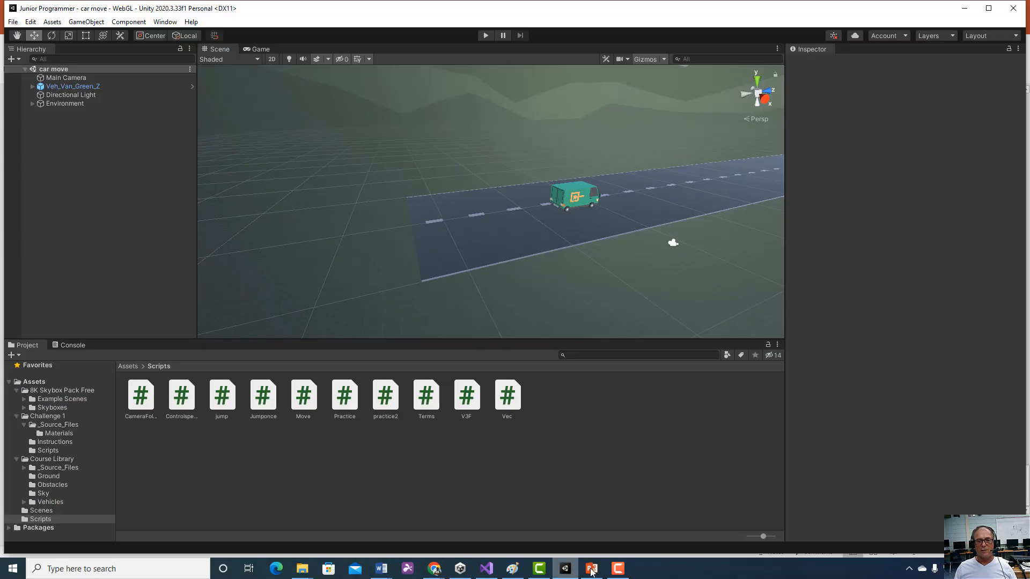
Examine the green van's components and child objects in the car move scene.
left_click(97, 90)
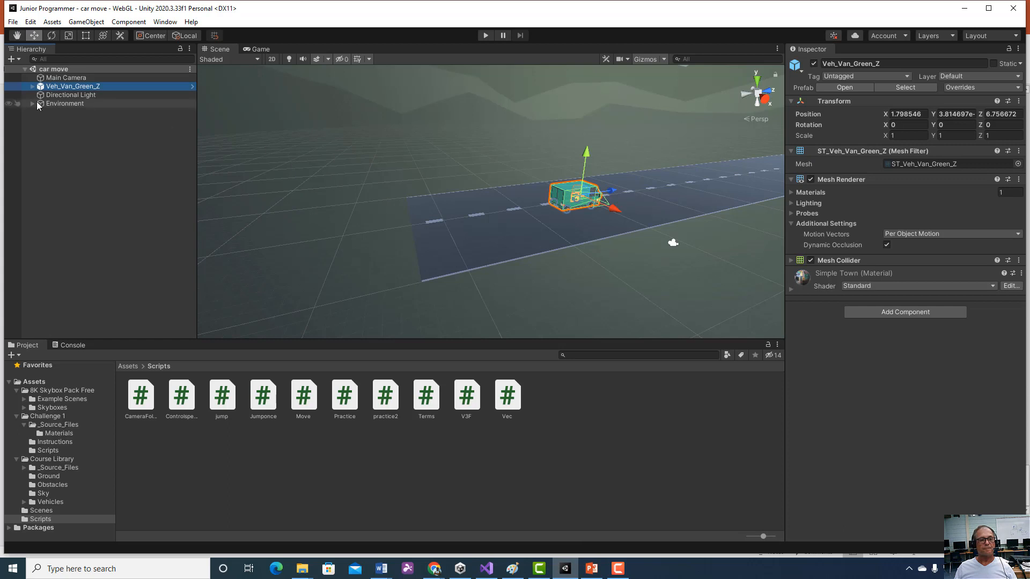
left_click(33, 87)
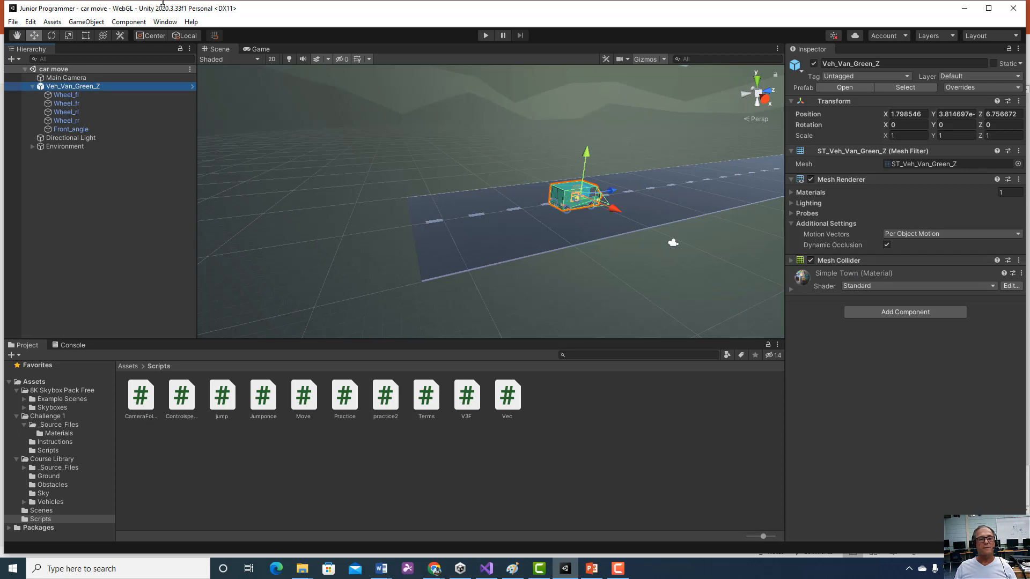
left_click(164, 22)
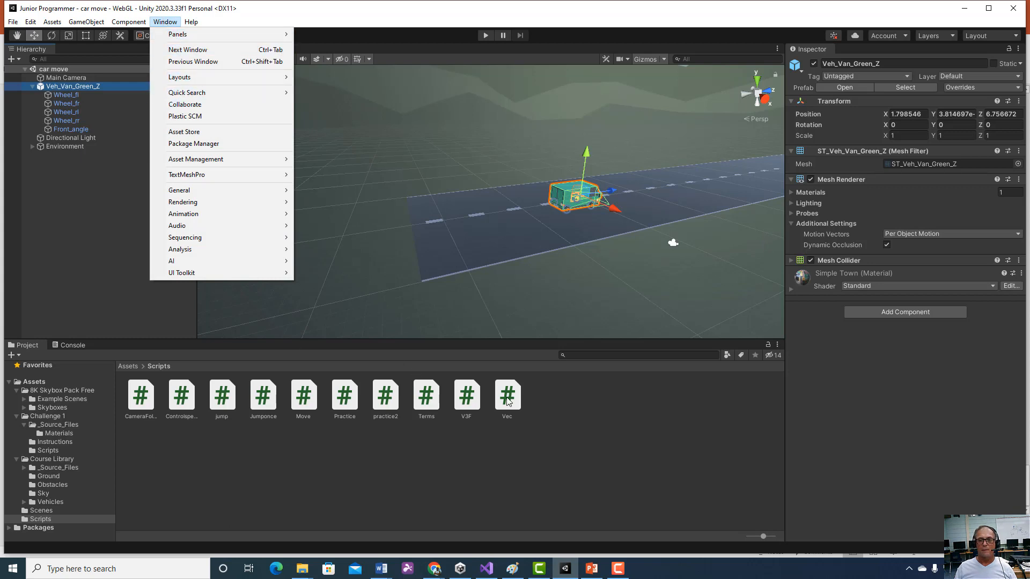
left_click(585, 443)
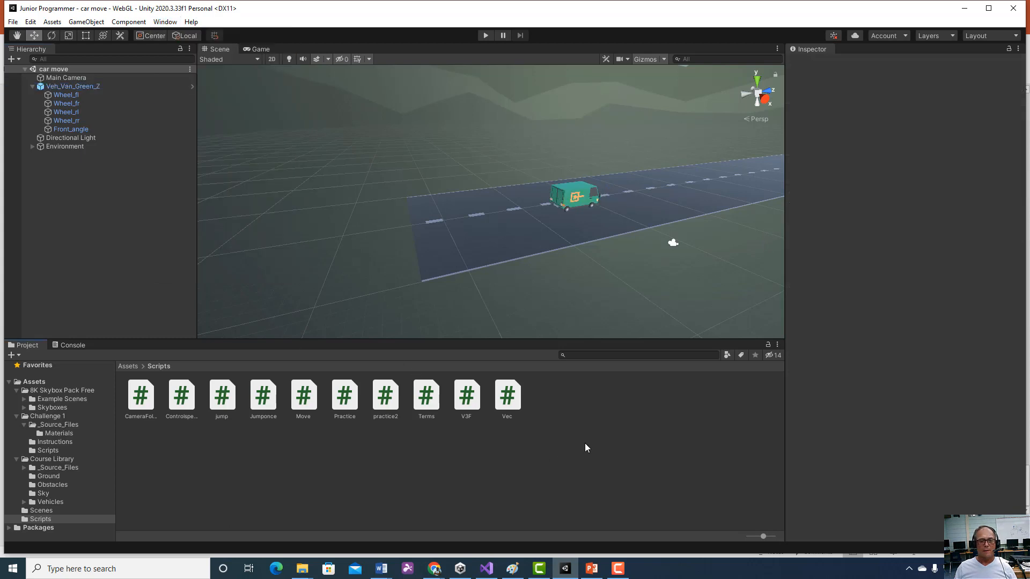
Open the jumponce scene from the project's Scenes folder.
left_click(122, 369)
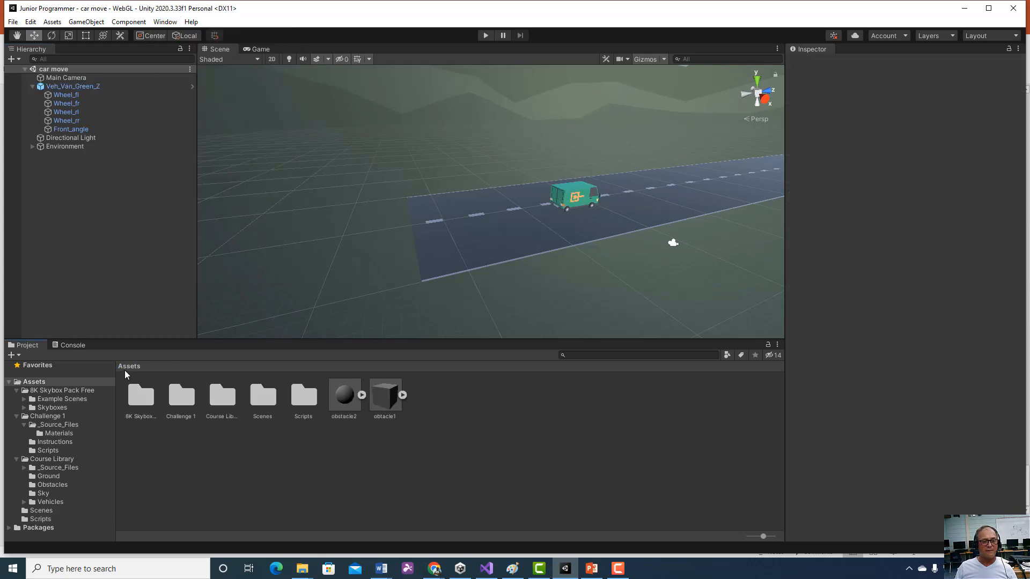
double_click(264, 397)
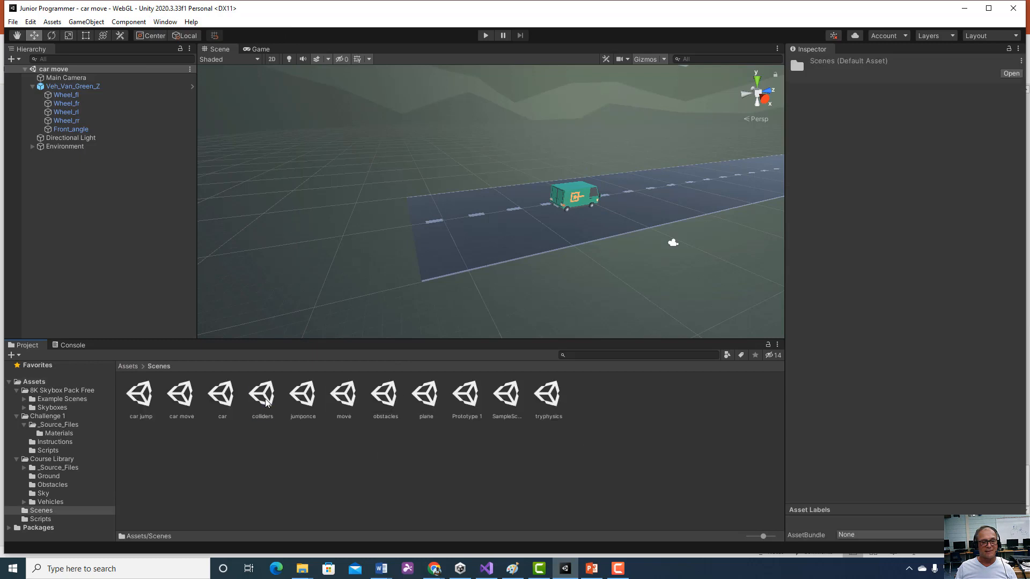
double_click(308, 409)
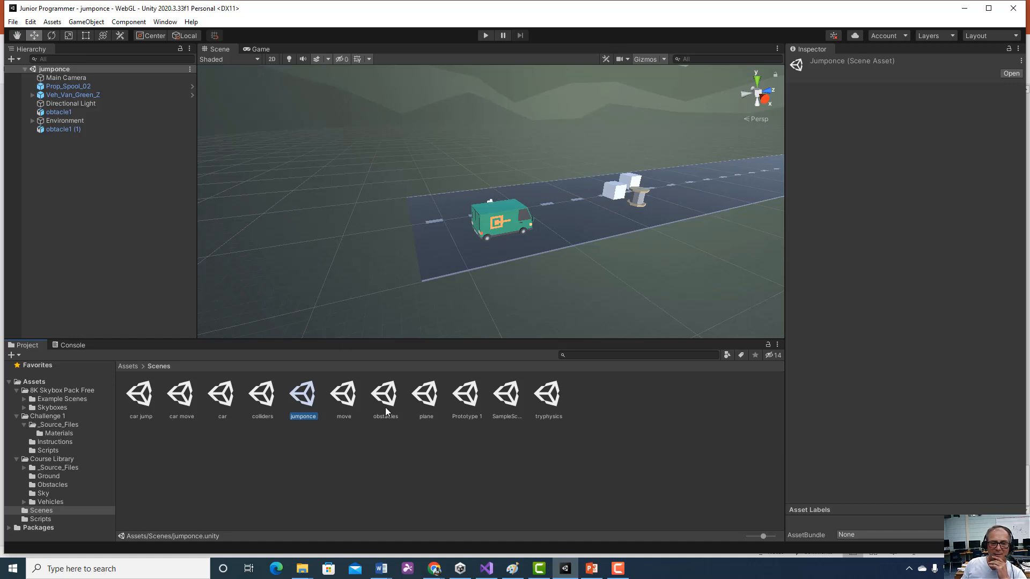
left_click(14, 22)
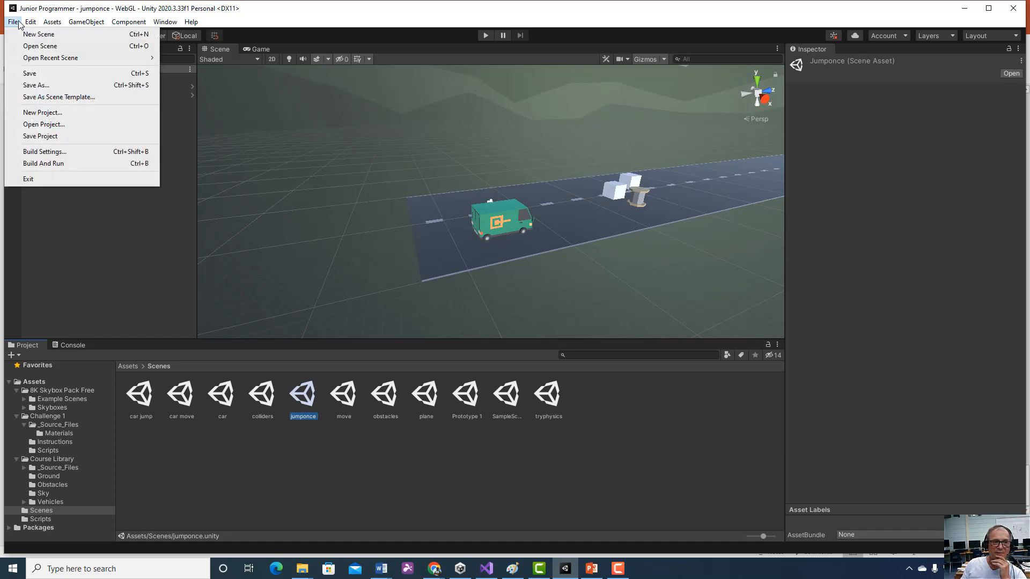
left_click(33, 86)
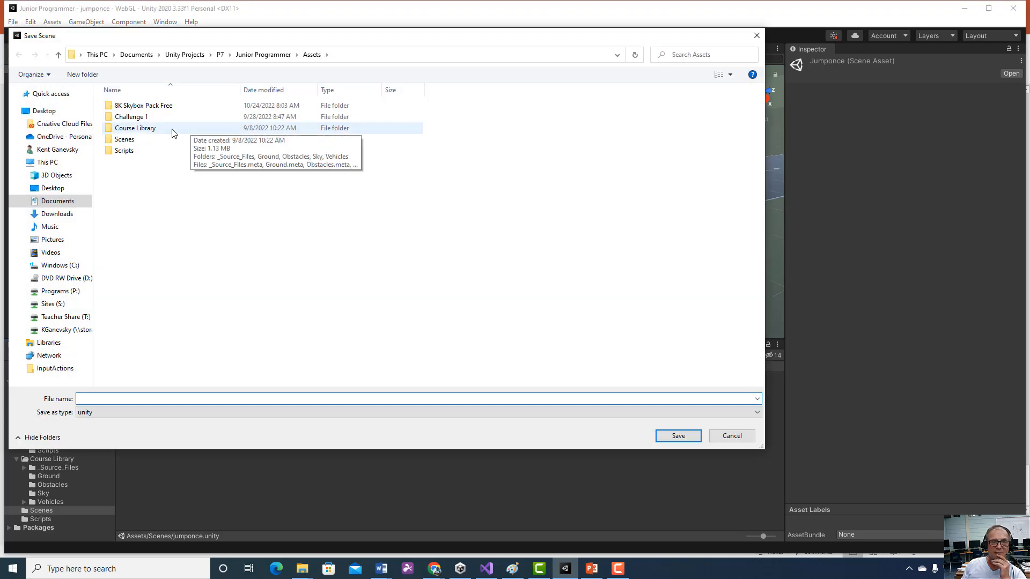
double_click(141, 139)
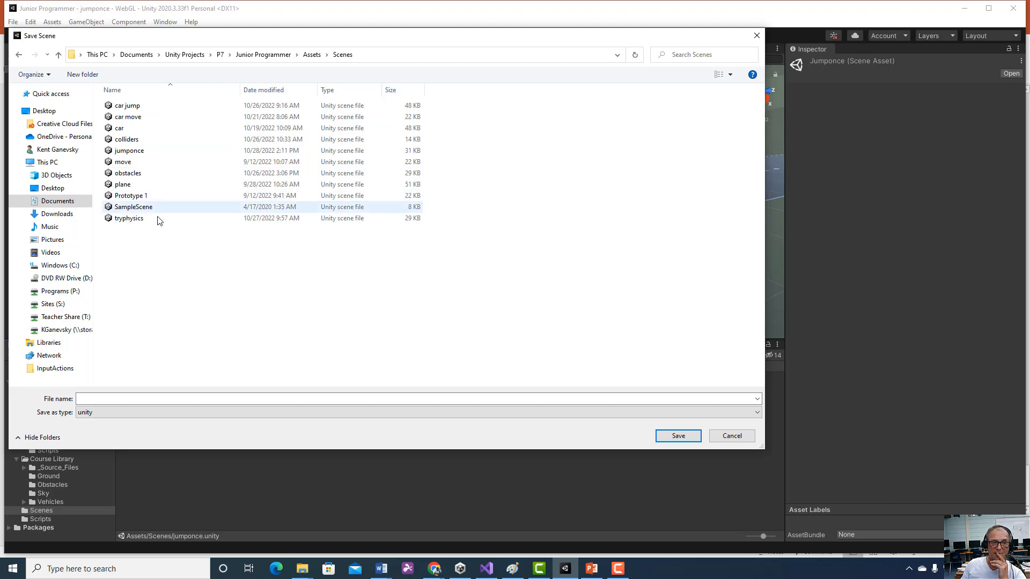
left_click(732, 436)
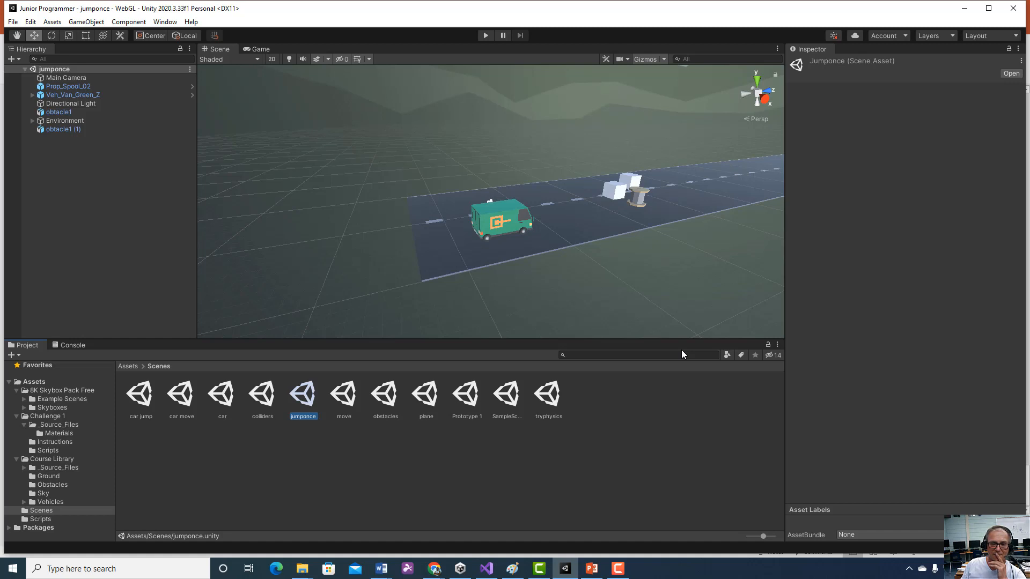
left_click(504, 216)
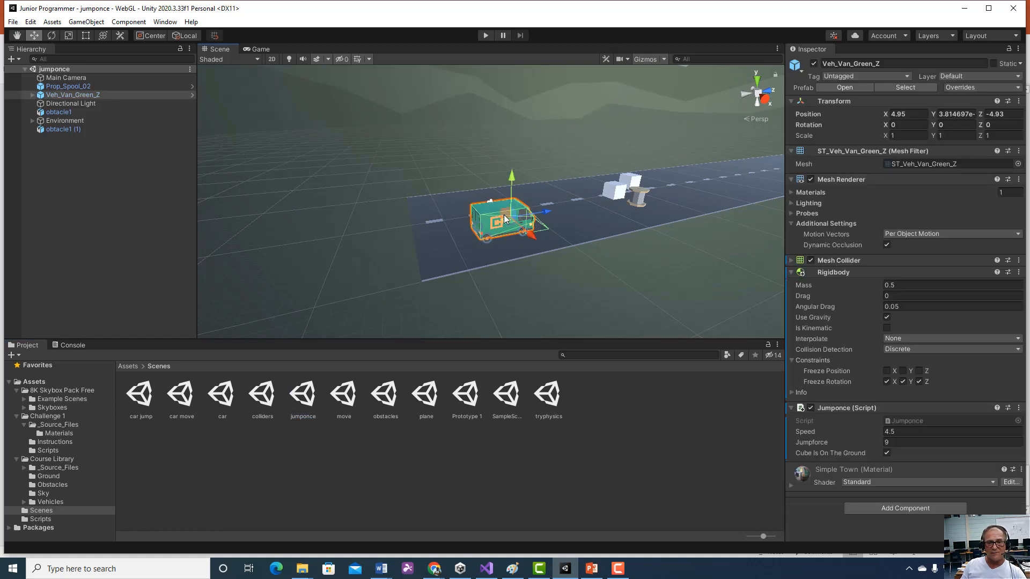
left_click(13, 21)
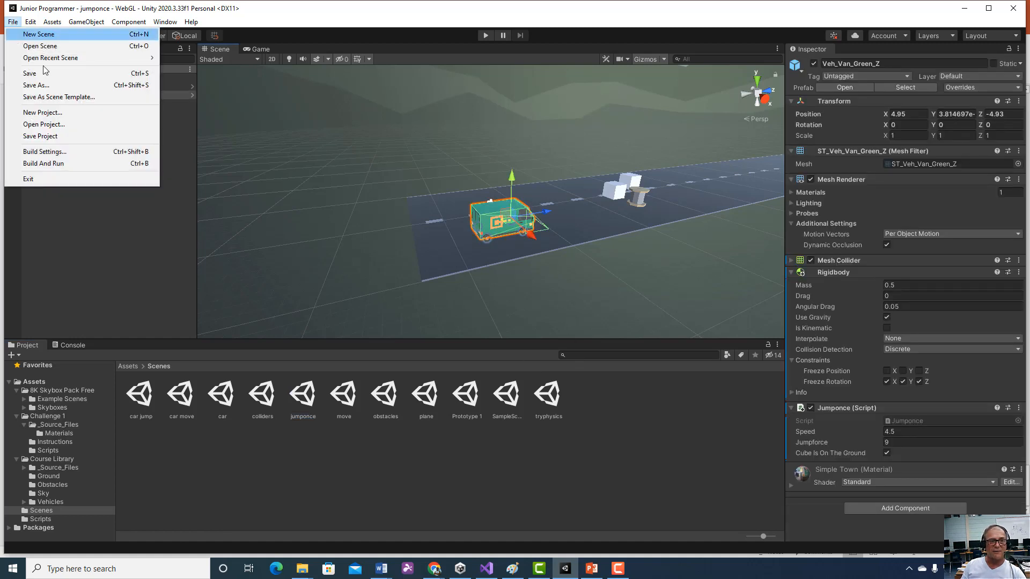
left_click(38, 84)
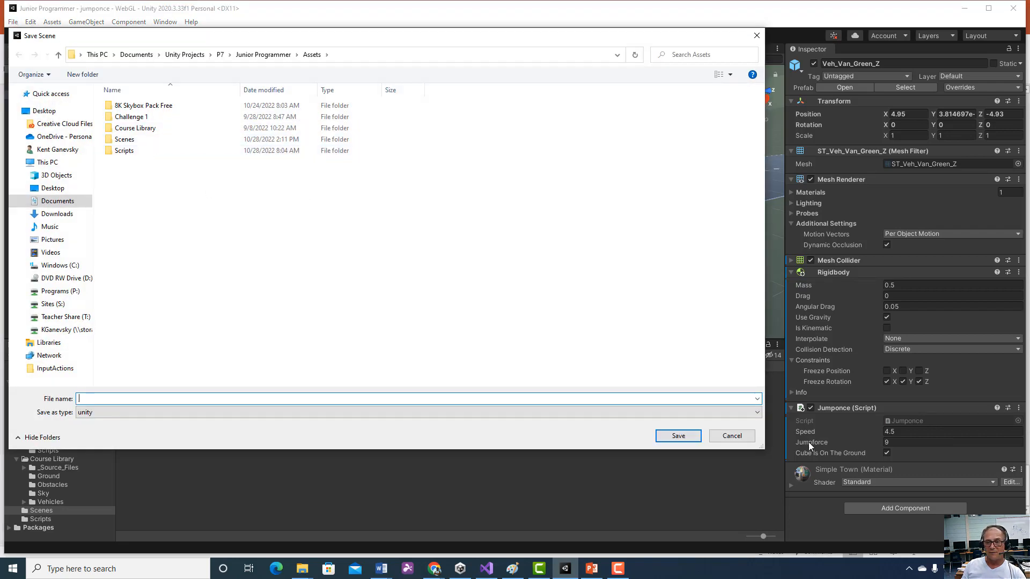
left_click(753, 437)
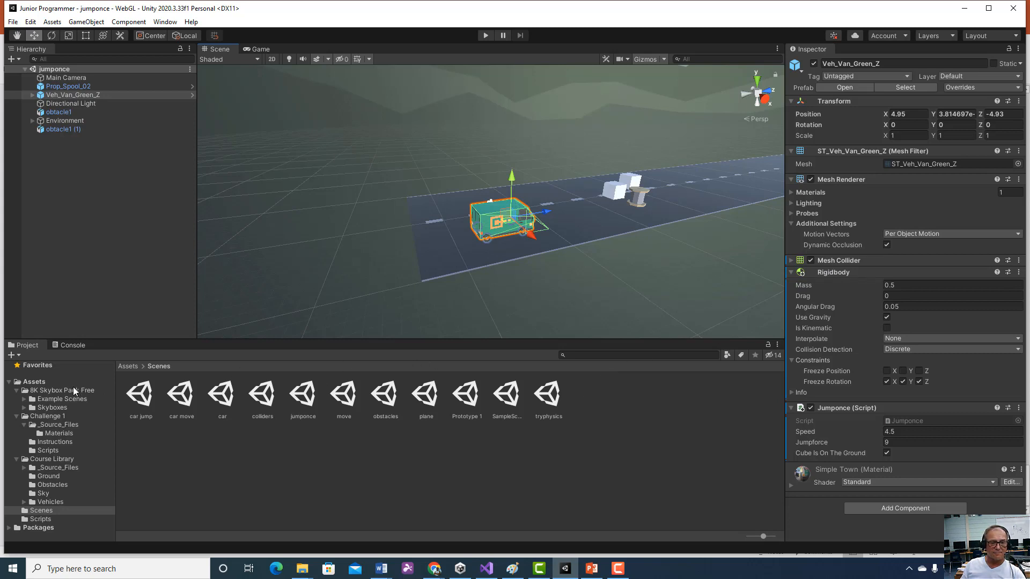
Compare the components of the two white cube obstacles on the road with those of the green van.
left_click(41, 380)
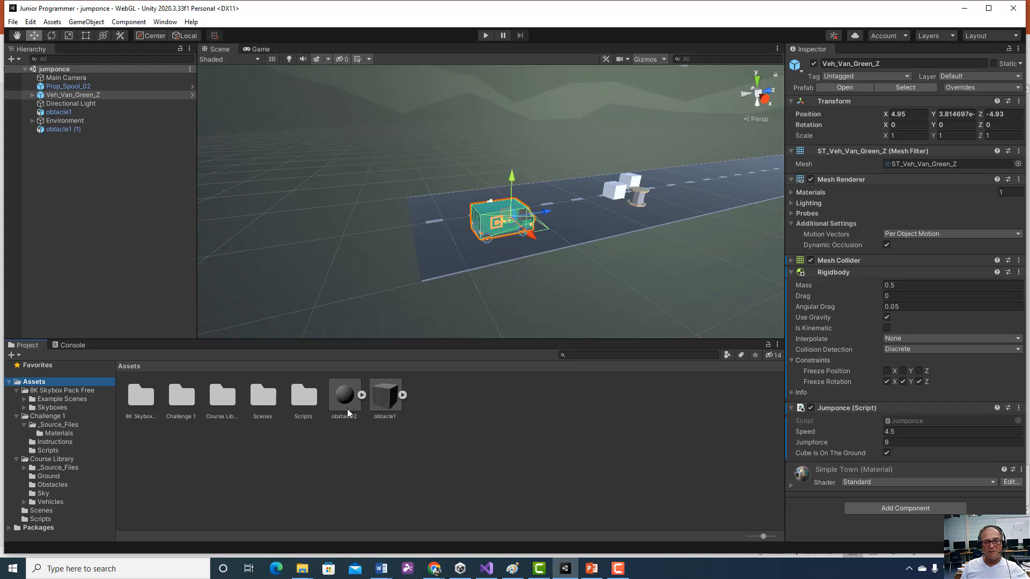
left_click(631, 185)
left_click(633, 185)
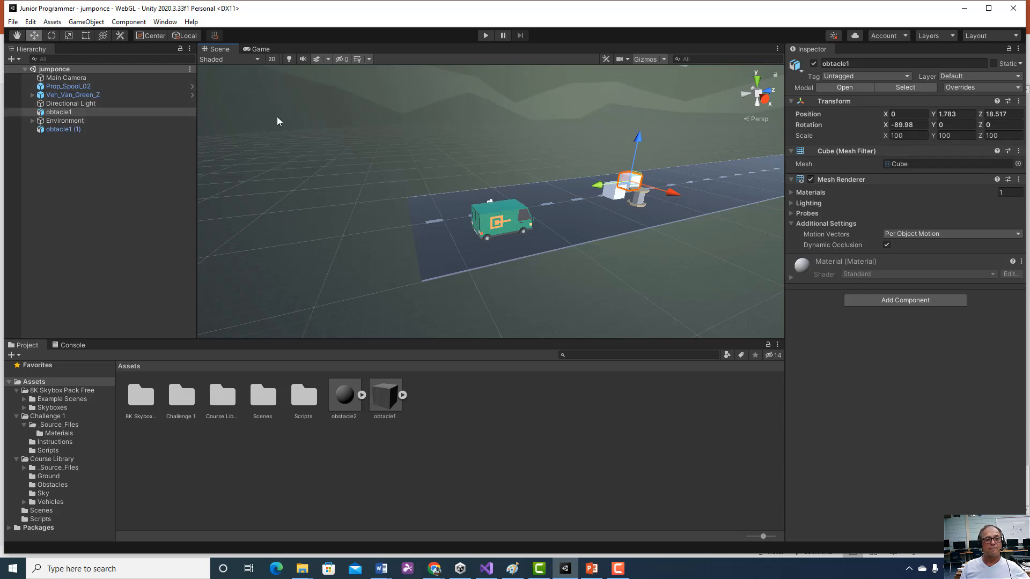
left_click(613, 195)
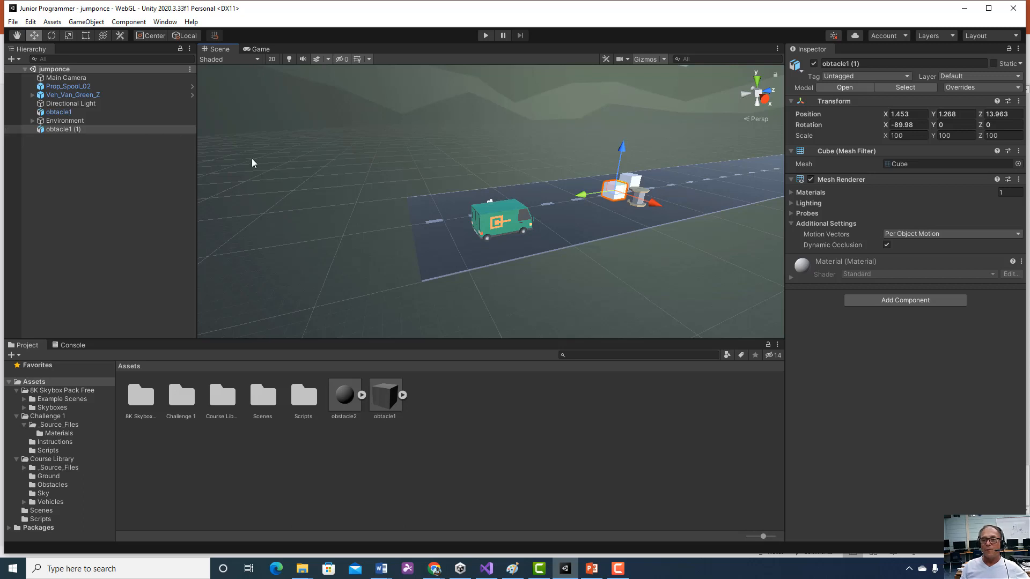
left_click(100, 111)
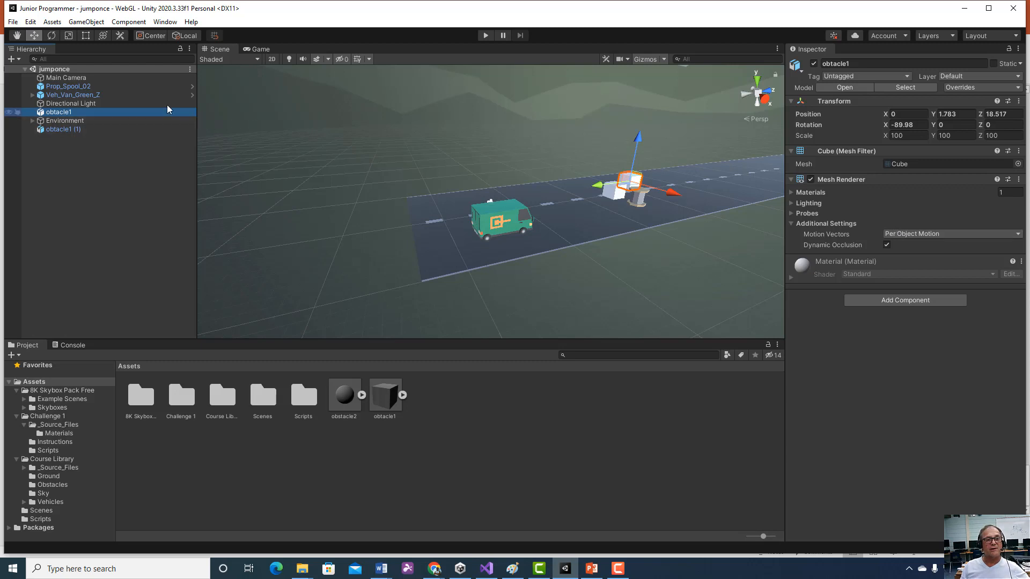
left_click(100, 94)
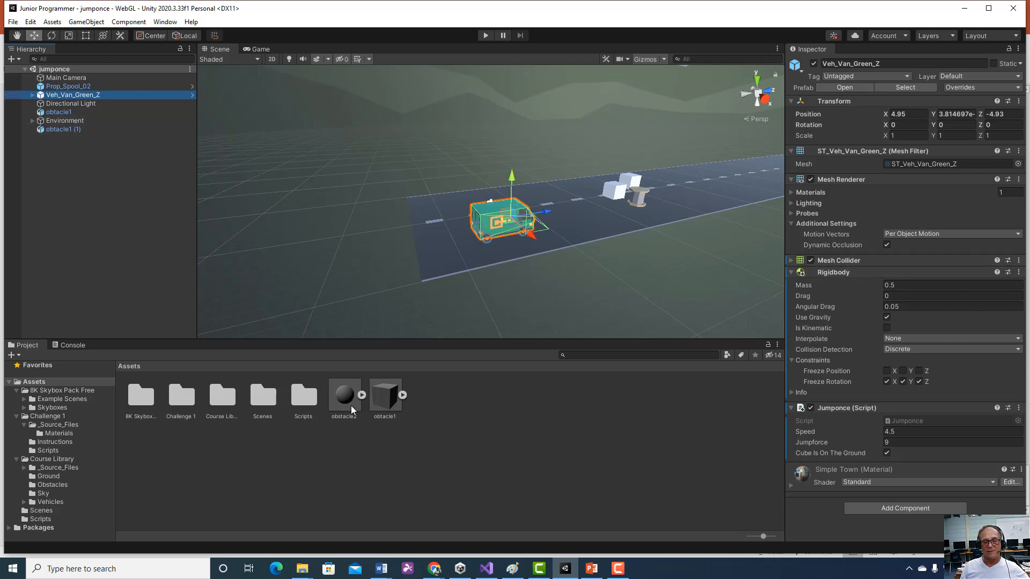
left_click(52, 23)
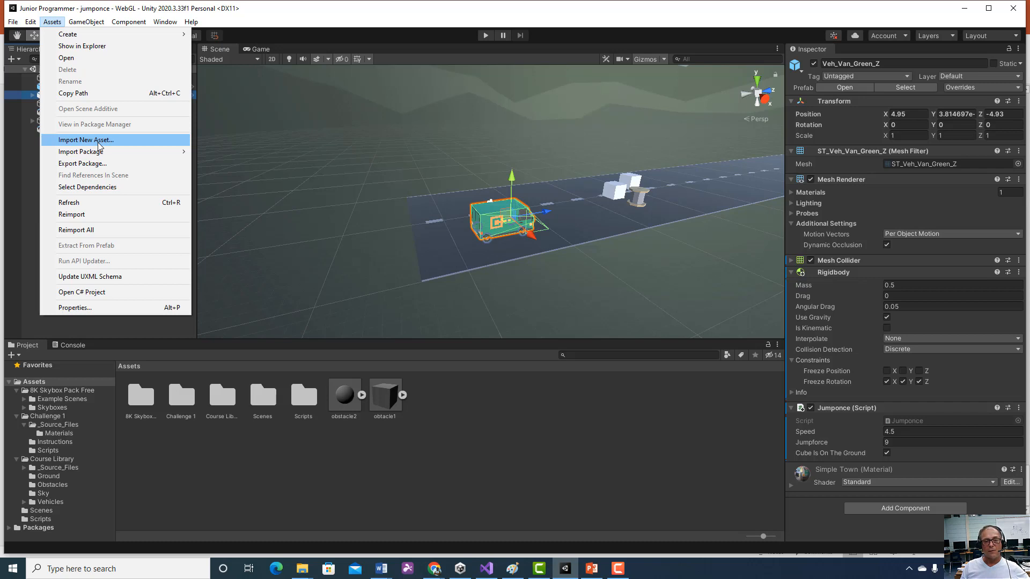
left_click(455, 465)
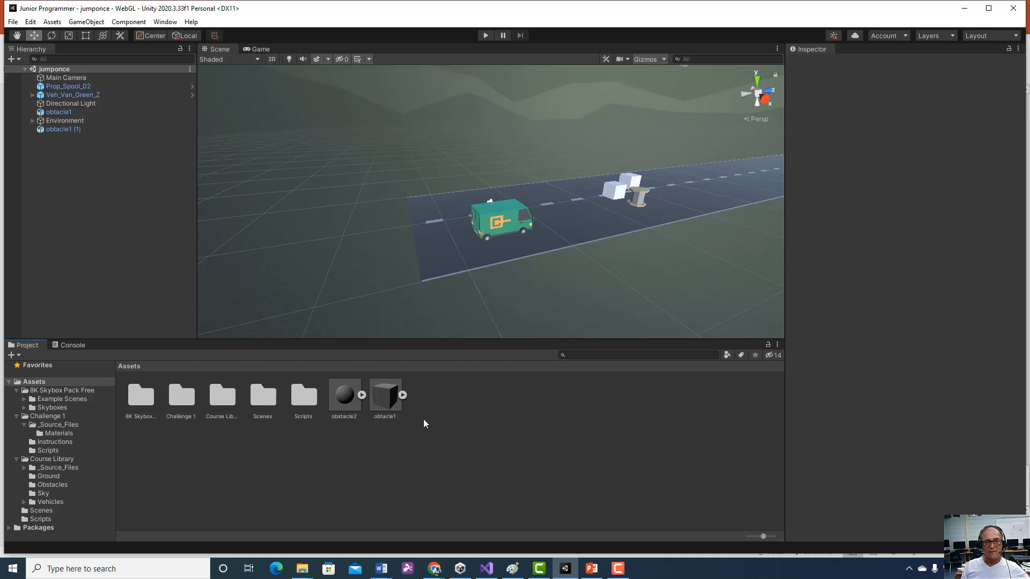
Check the component options of the green van's Mesh Collider.
left_click(92, 96)
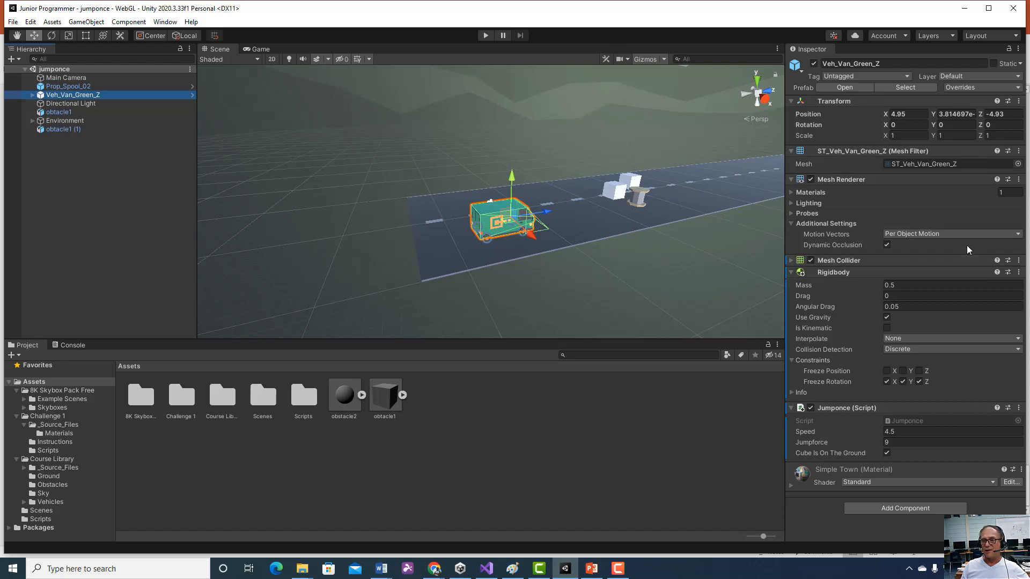
left_click(1019, 260)
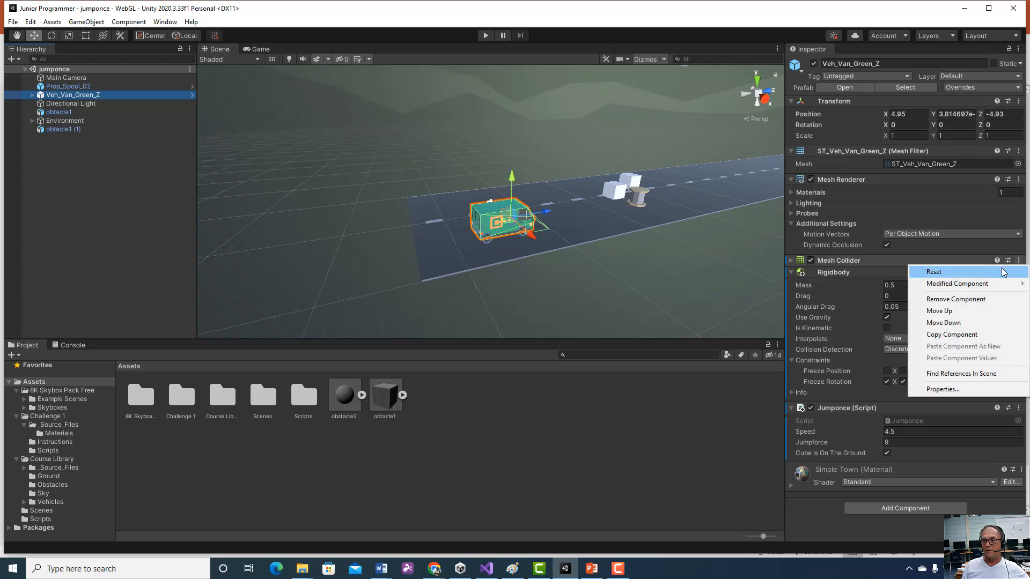
left_click(613, 289)
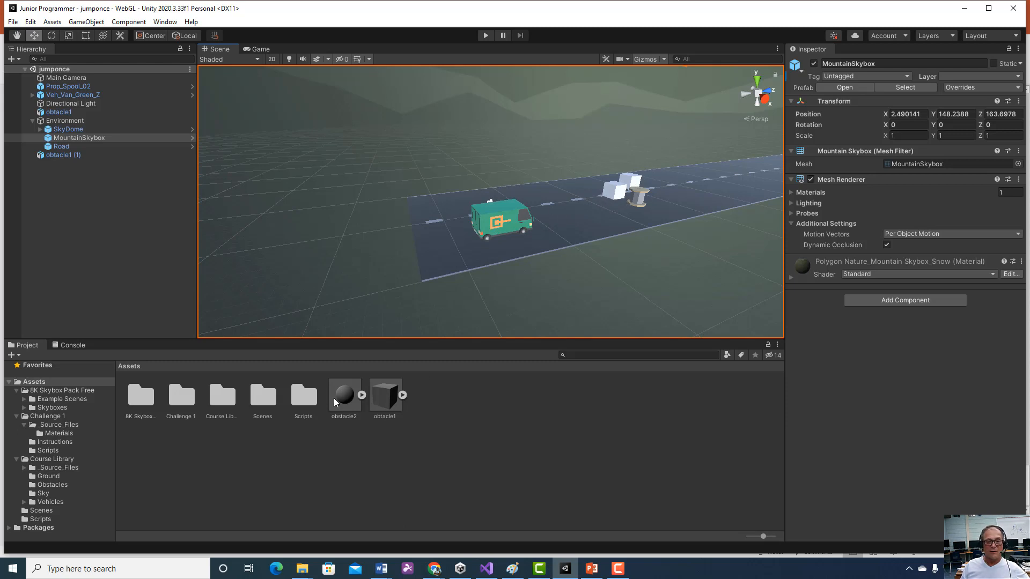
Place Crate_01 from the Course Library's Obstacles folder on the road ahead of the van and show its Mesh Collider settings.
left_click(136, 367)
double_click(225, 401)
double_click(226, 403)
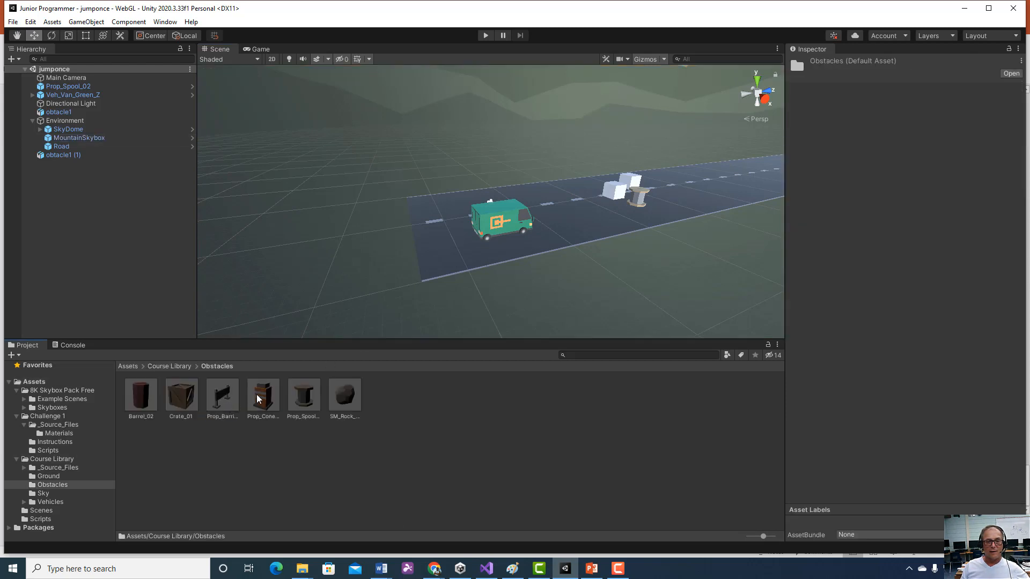
left_click_drag(191, 397, 574, 203)
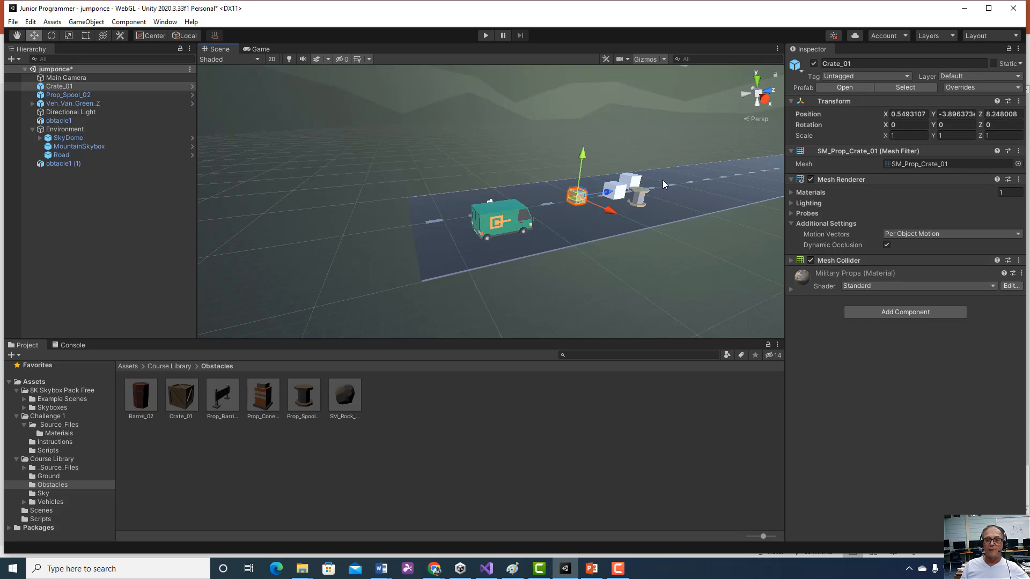
left_click(790, 261)
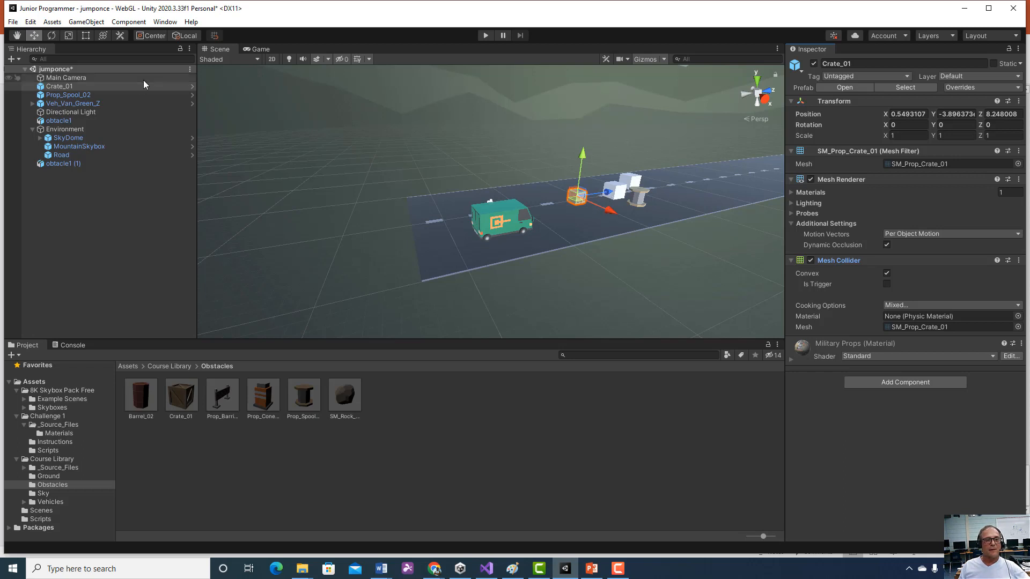
left_click(132, 87)
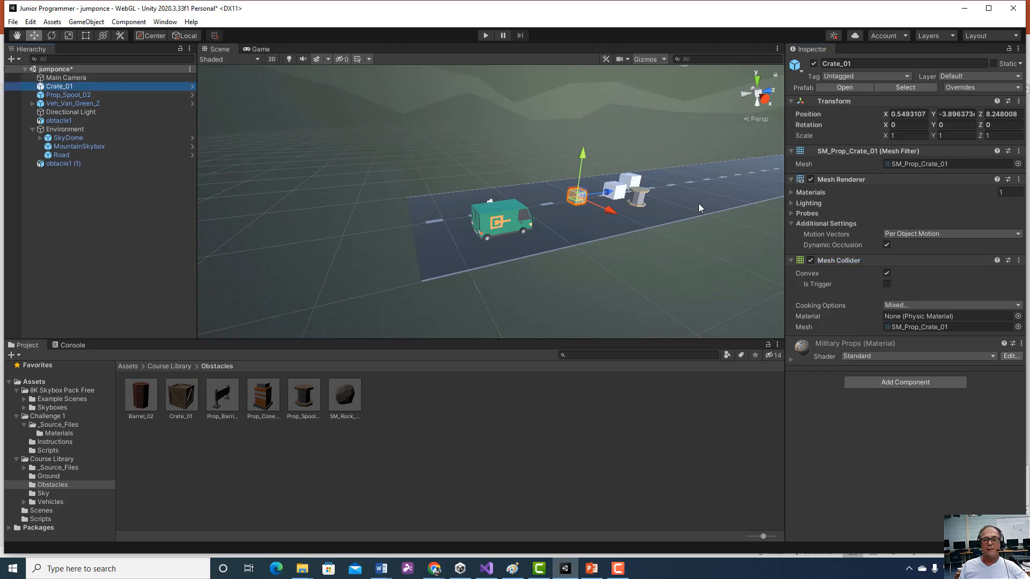
Add a Sphere Collider to the nearer white cube obstacle, obtacle1 (1), on the road.
left_click(621, 195)
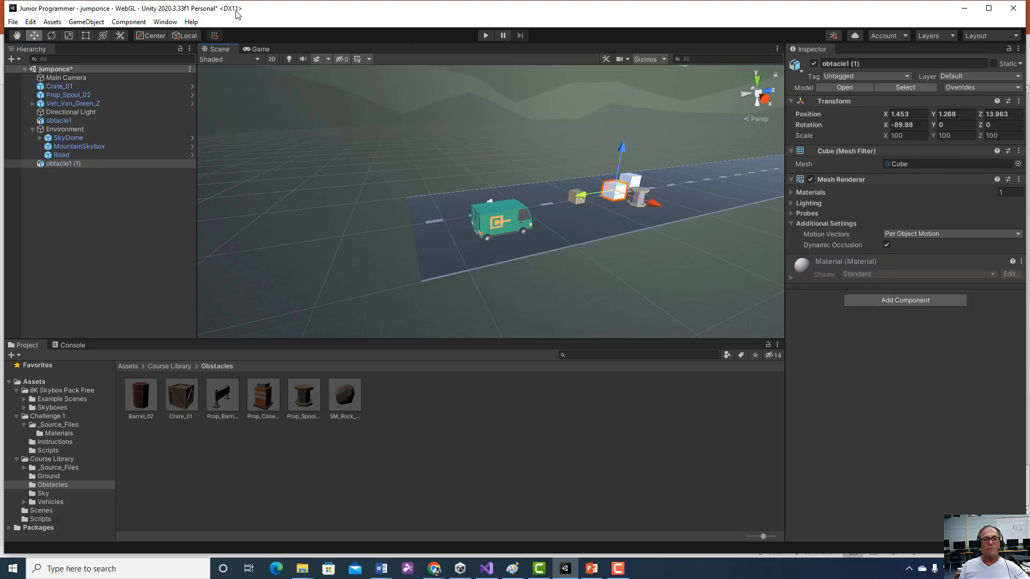
left_click(132, 24)
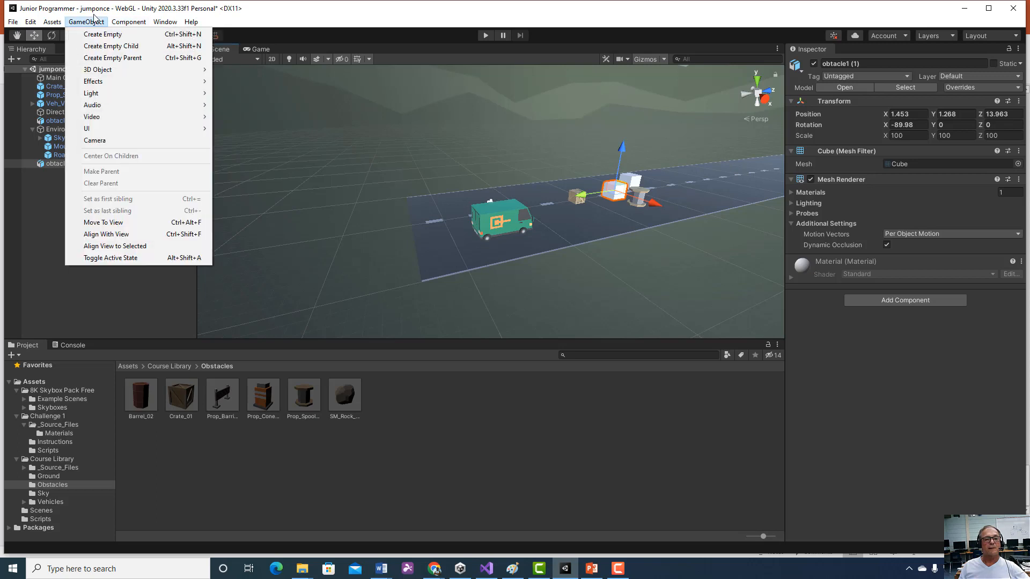
mouse_move(157, 70)
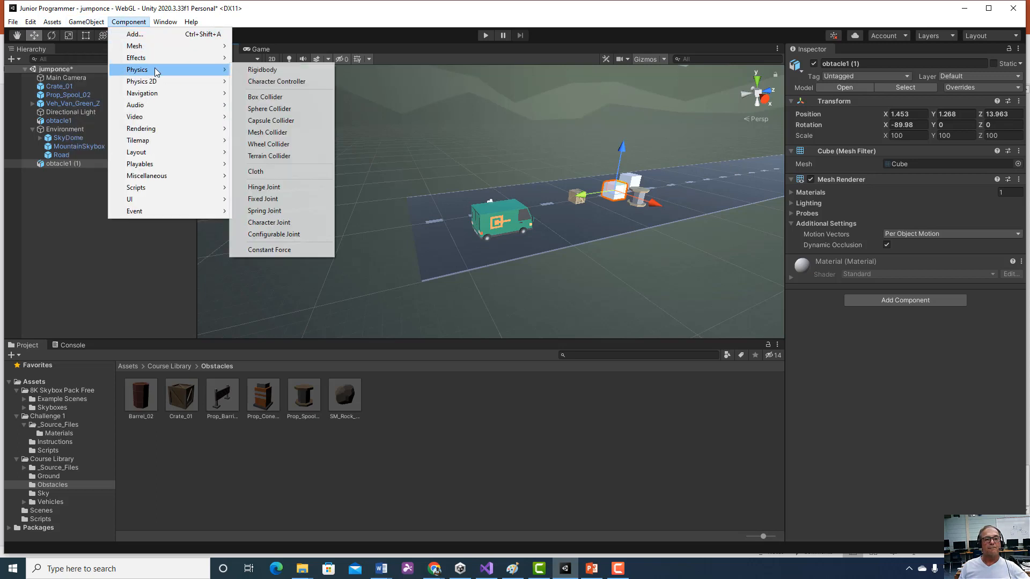
left_click(284, 109)
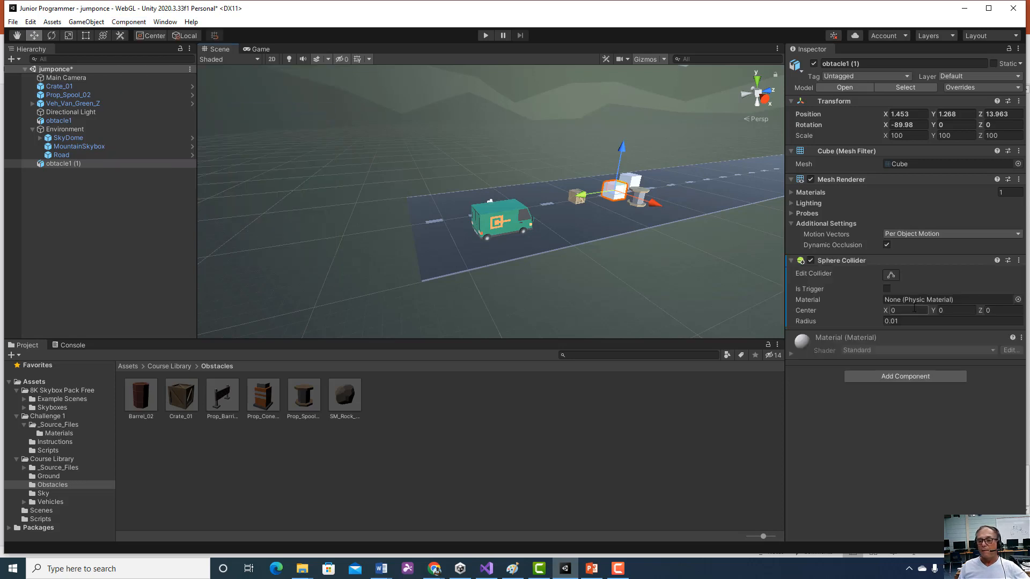
Try a radius of 0.03 for the white cube's Sphere Collider and remove that collider component.
left_click(886, 321)
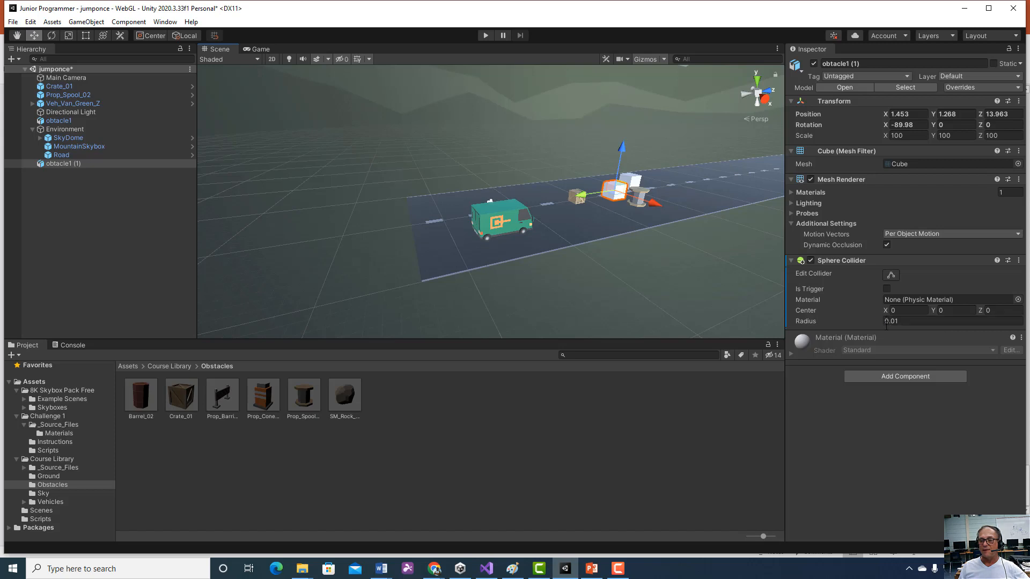
left_click(881, 320)
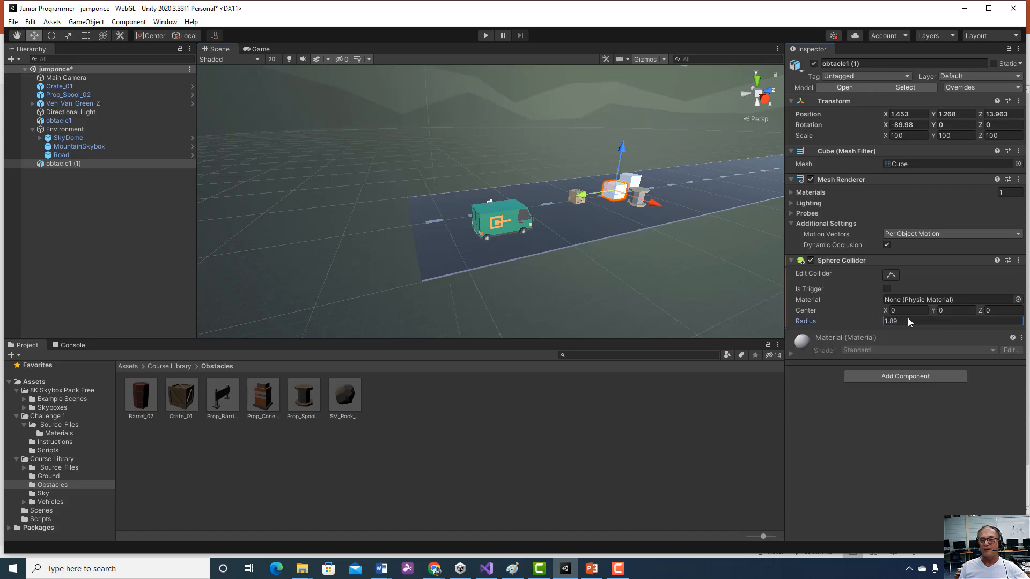
left_click_drag(887, 321, 864, 324)
key("ctrl+z")
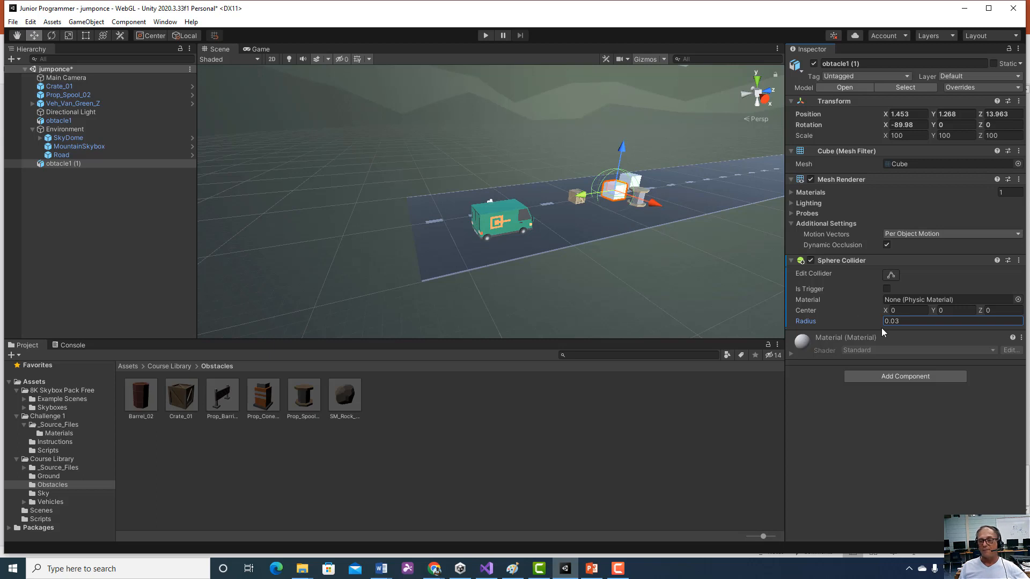
left_click(1019, 261)
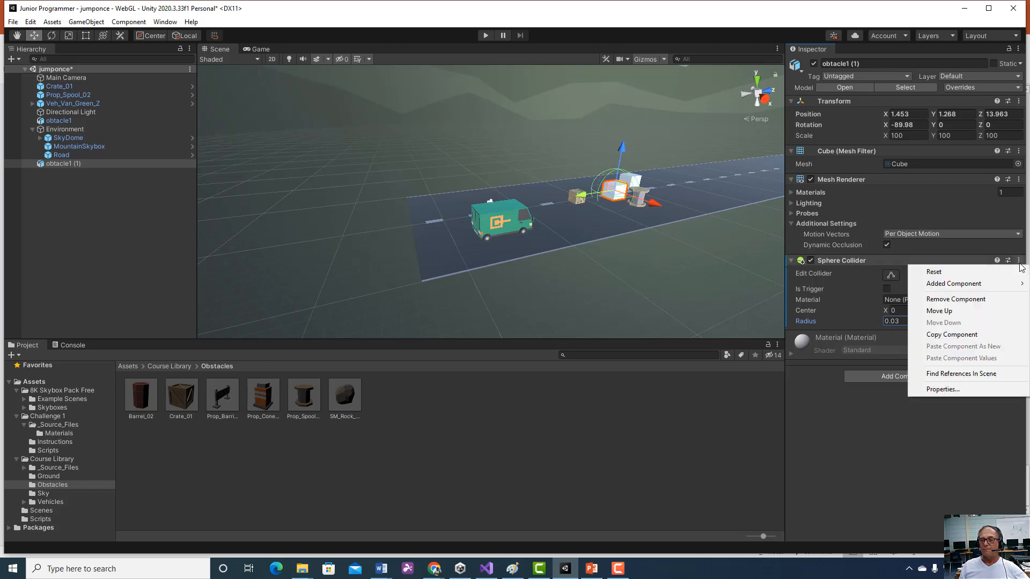
left_click(992, 299)
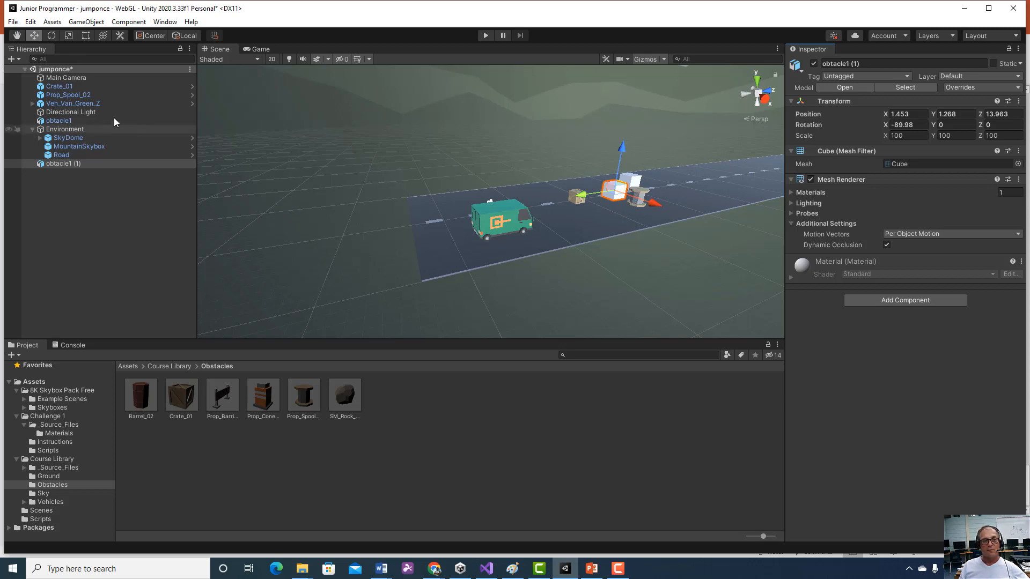
Set the green van's Rigidbody mass to 1 and its Jumponce script speed to 15.
left_click(85, 103)
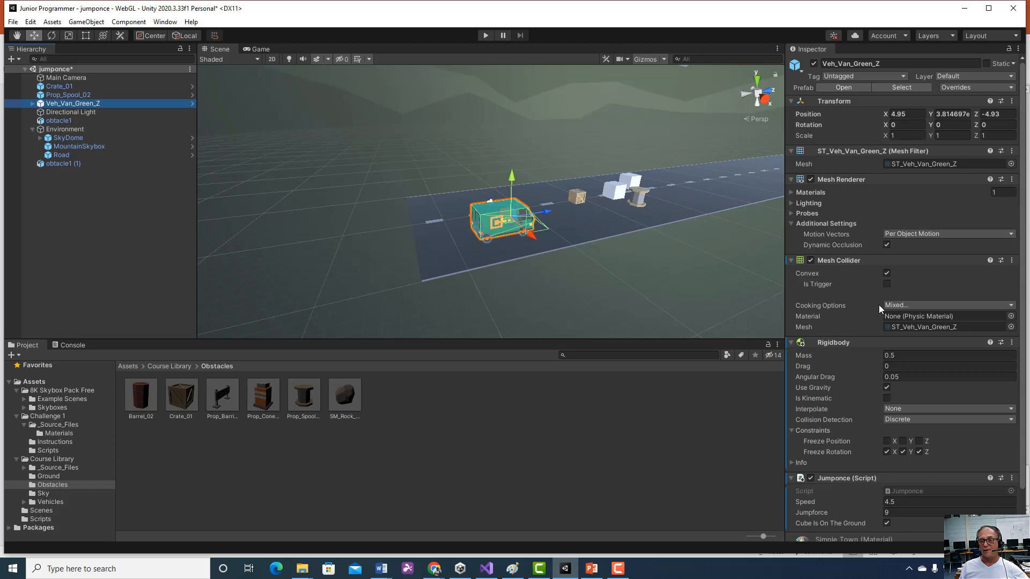
scroll(972, 369, "down", 3)
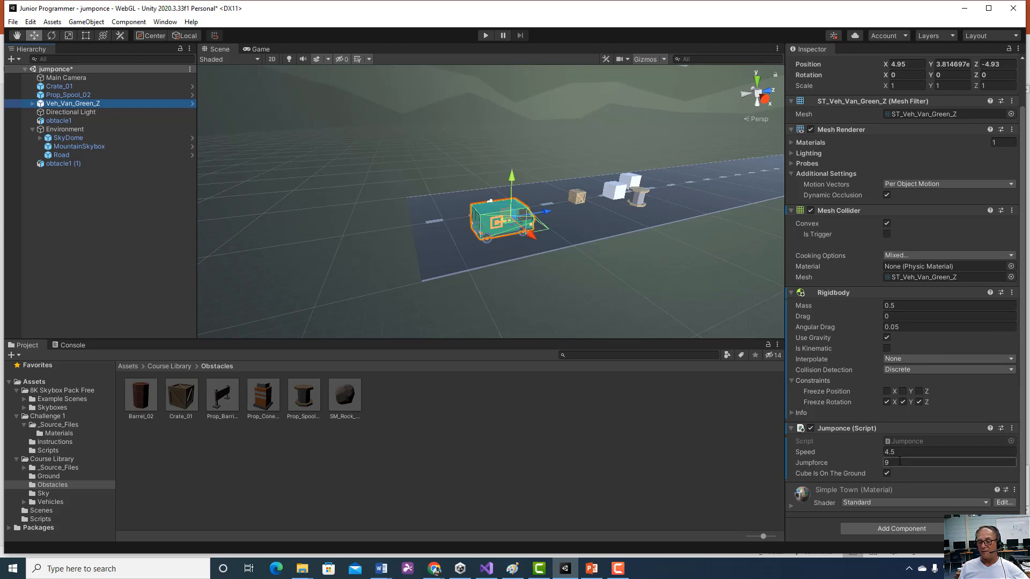
left_click(903, 306)
type("1")
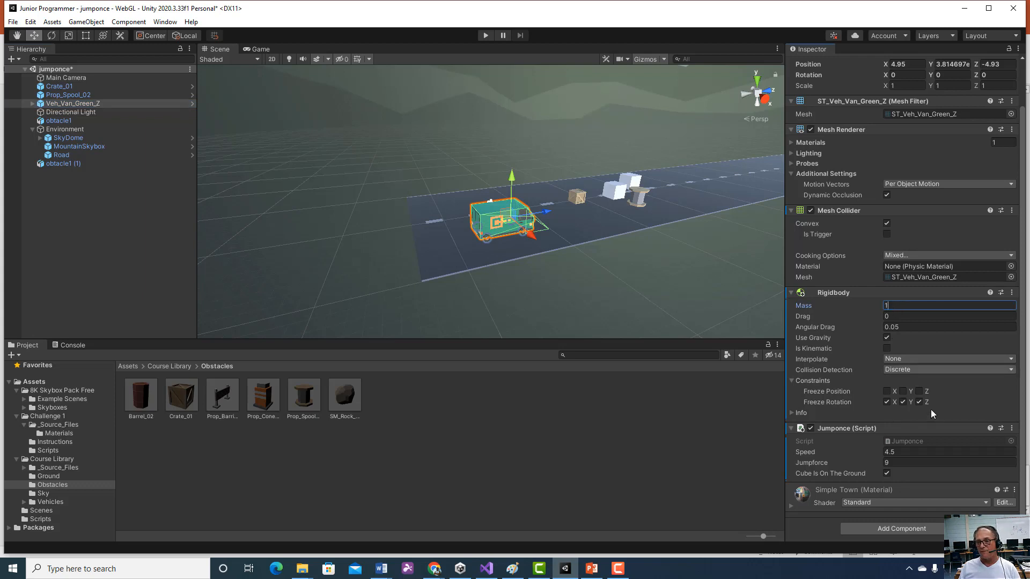
left_click(896, 455)
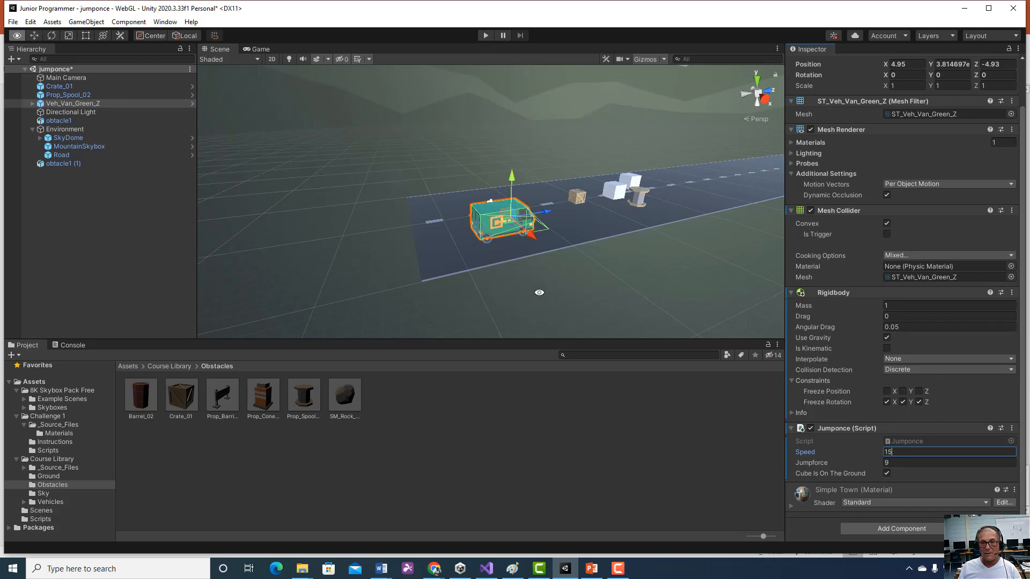
Move Crate_01 across the road to about X 3.67, in front of the van, and test-run the game.
left_click_drag(540, 293, 568, 200, "alt")
left_click(503, 186)
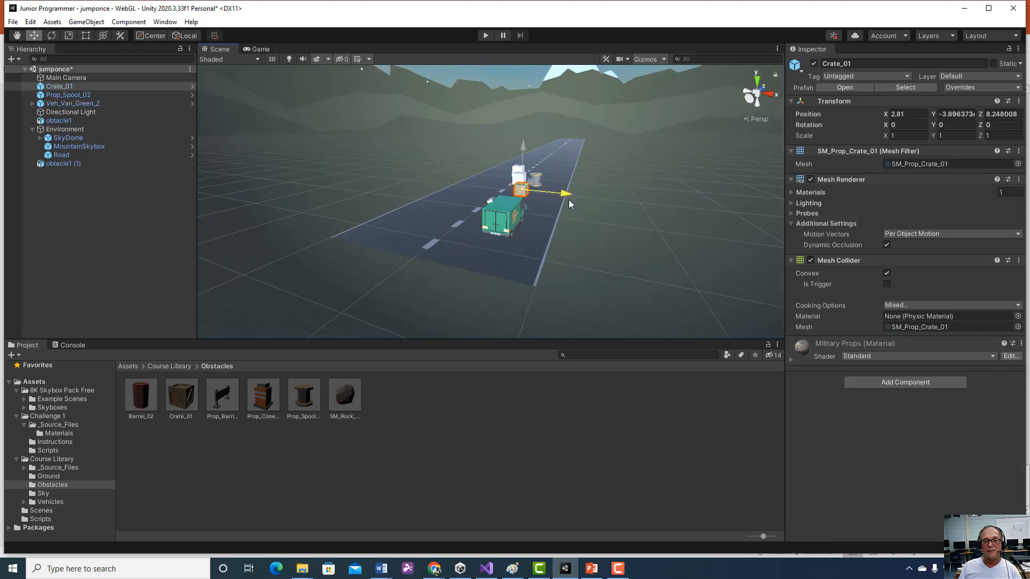
left_click(486, 36)
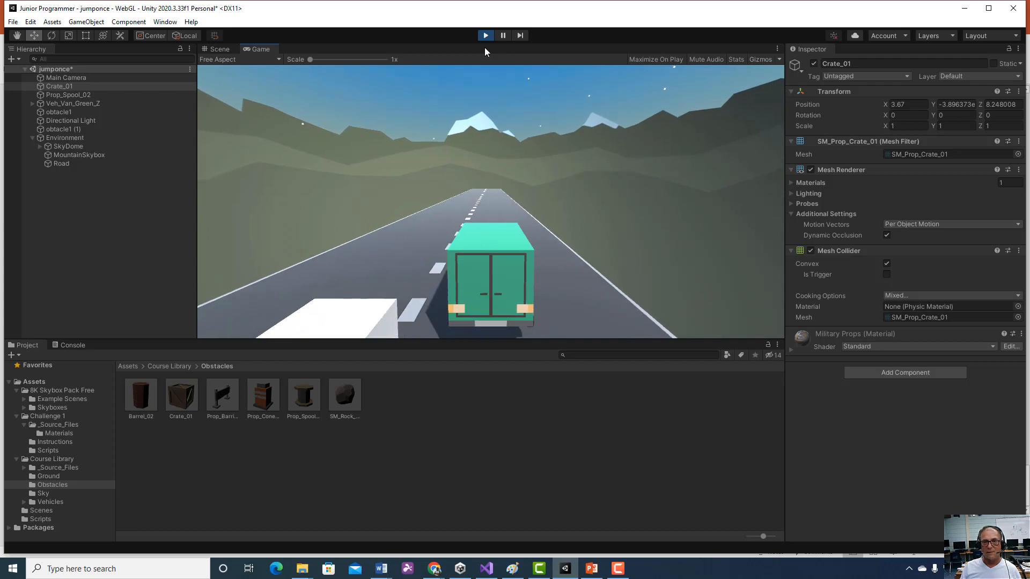
left_click(486, 36)
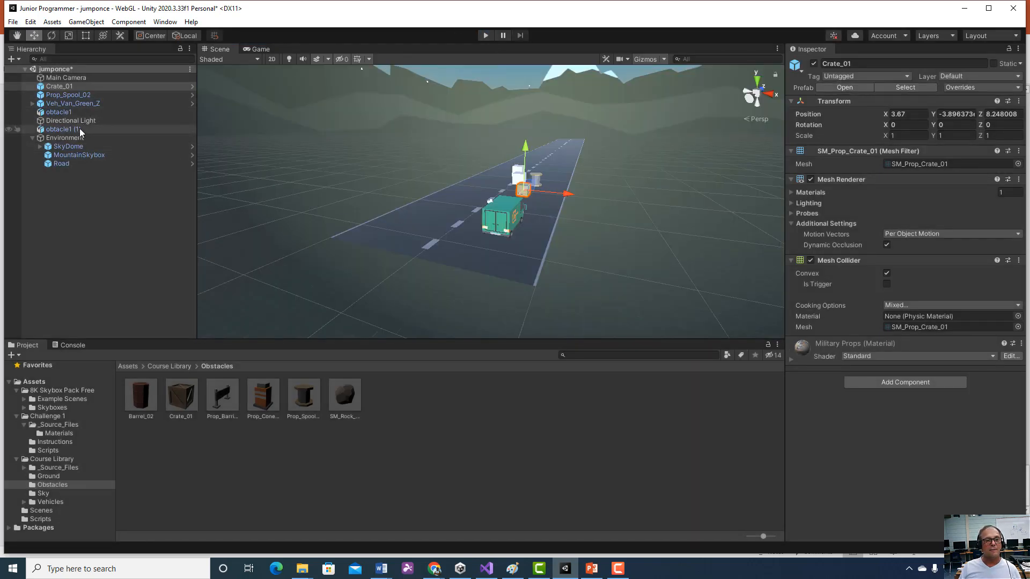
Clear the green van's Freeze Rotation constraints on X, Y and Z and test how it behaves in a game run.
left_click(84, 105)
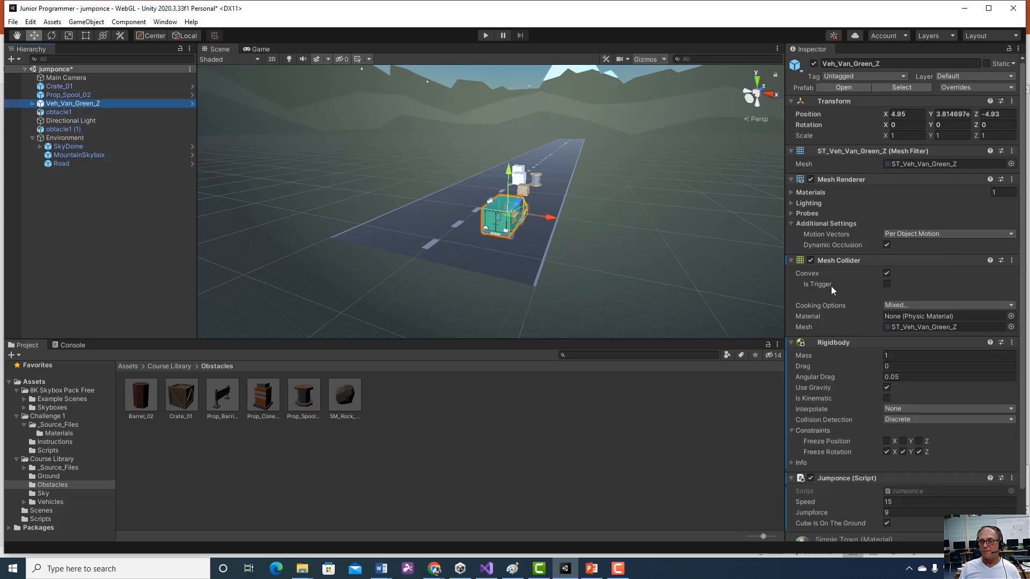
scroll(836, 292, "down", 2)
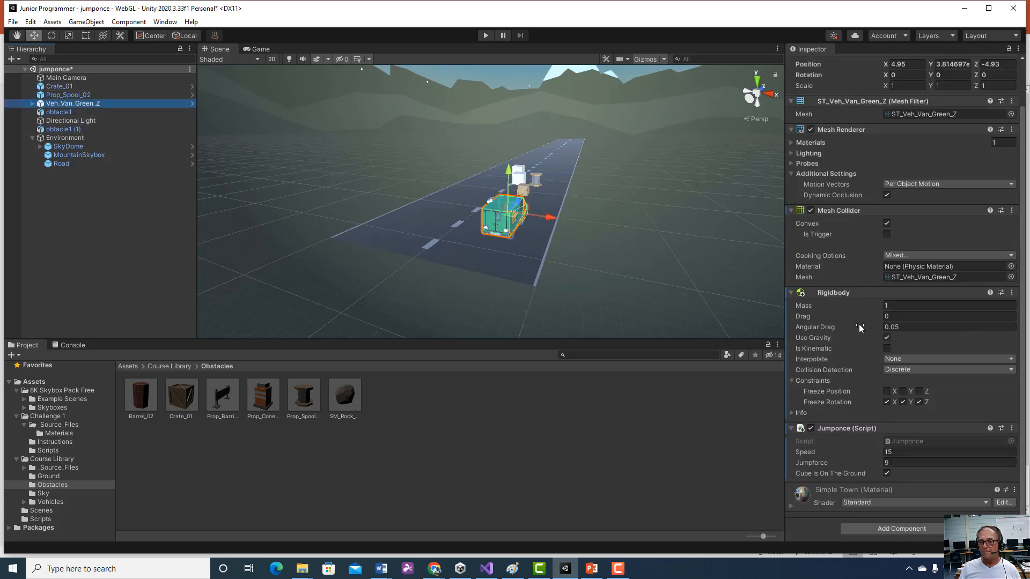
left_click(887, 402)
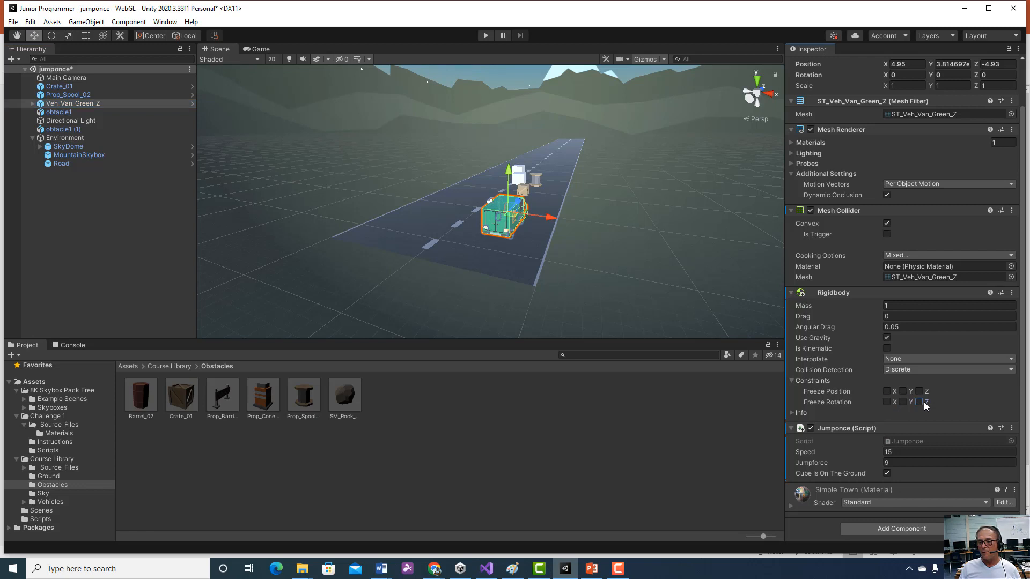
left_click(486, 36)
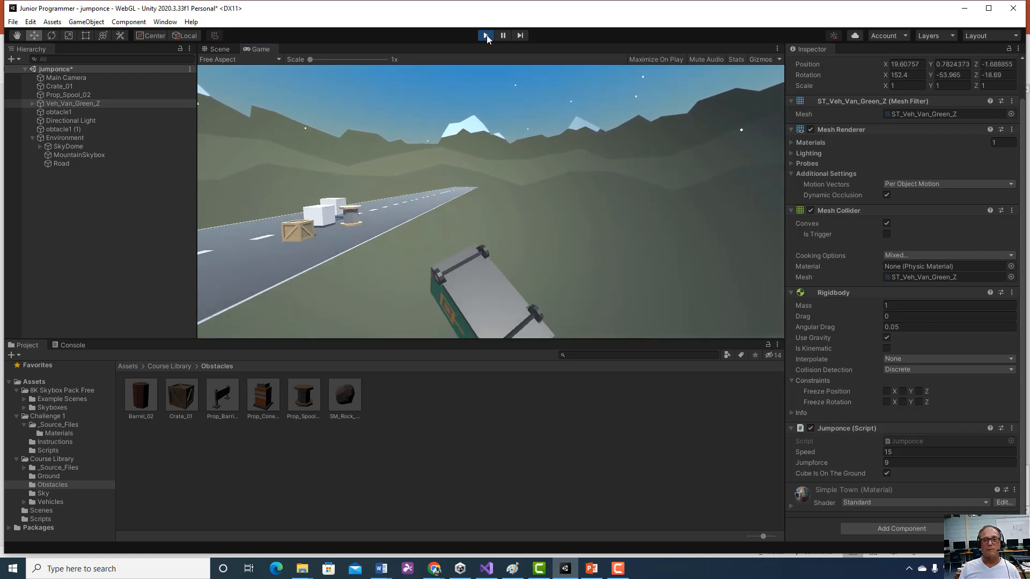
left_click(486, 35)
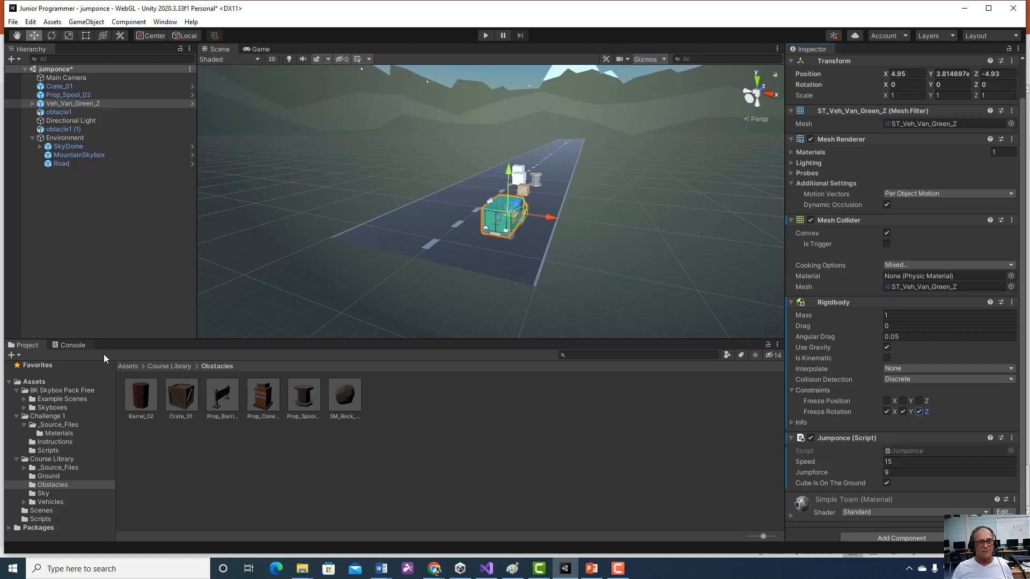
Run the game with the van's rotation frozen on all axes and make the van jump.
left_click(107, 103)
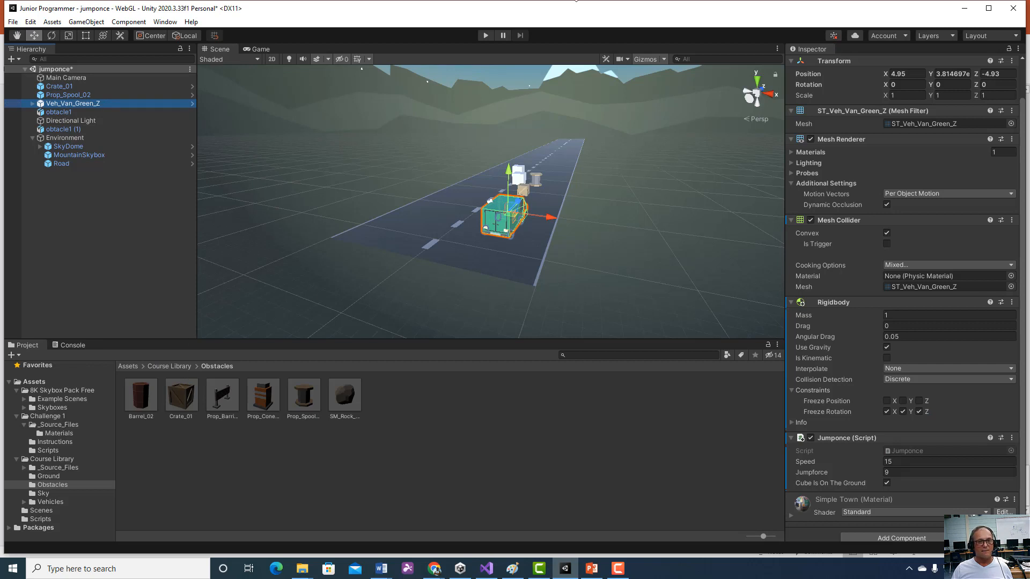
left_click(485, 36)
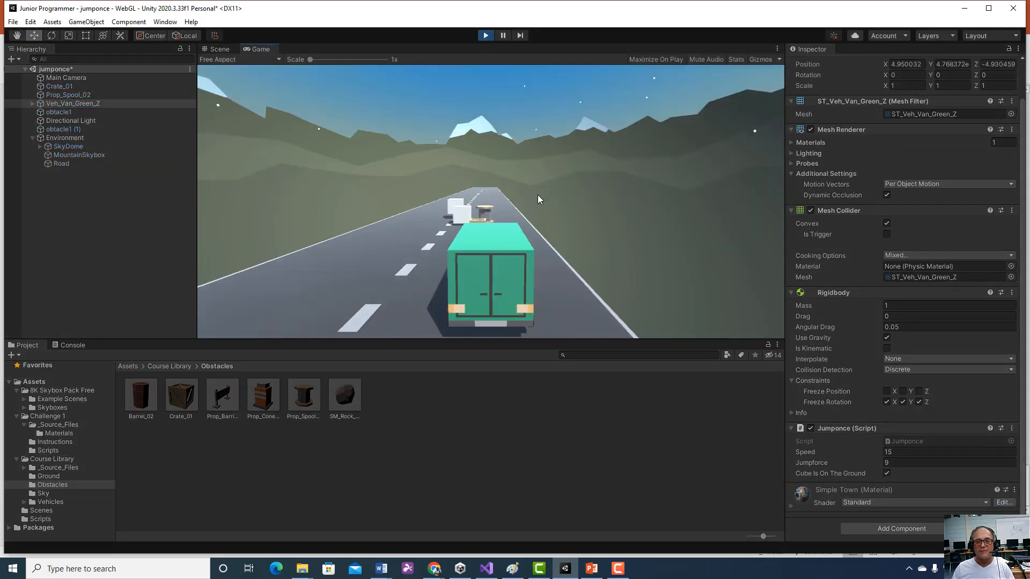
key("space")
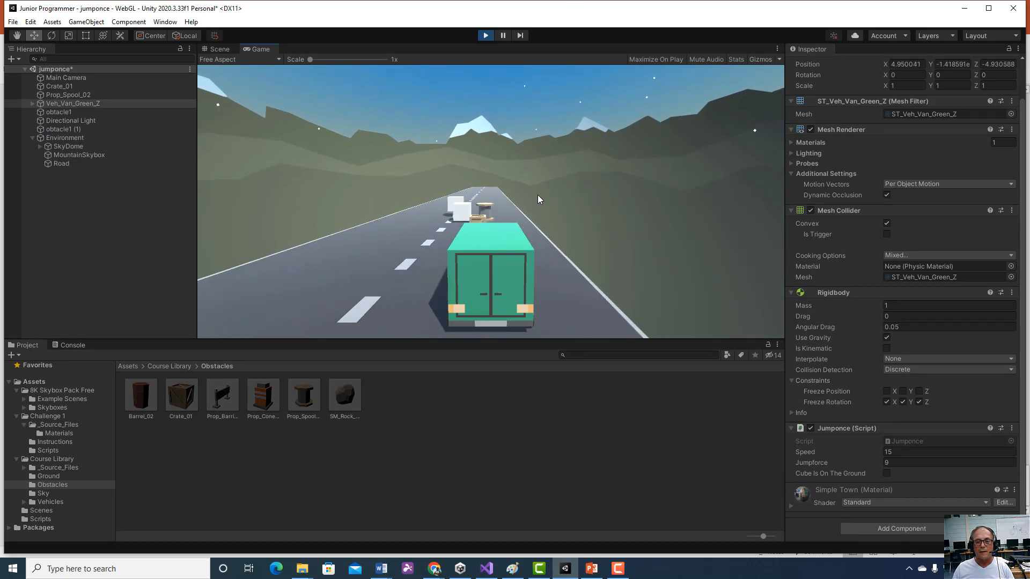